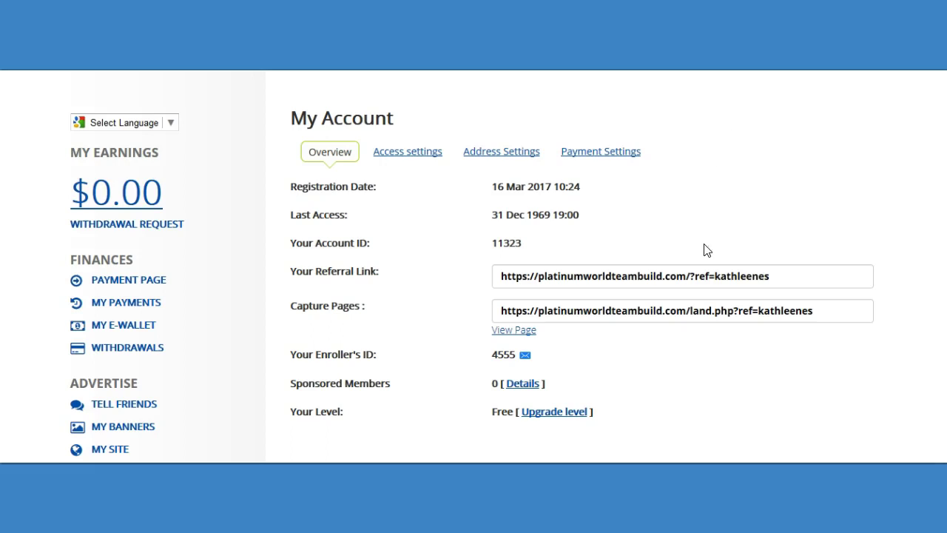
Preview a Stage 1 Bronze level payment via the Bitcoin processor on the Payment Page
{"action": "left_click", "coordinate": [145, 285]}
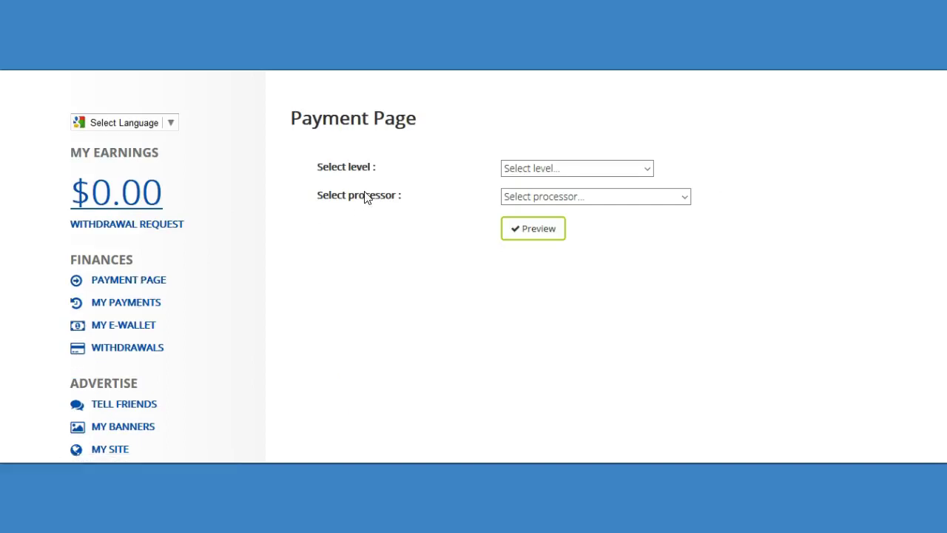
{"action": "left_click", "coordinate": [560, 169]}
{"action": "left_click", "coordinate": [553, 193]}
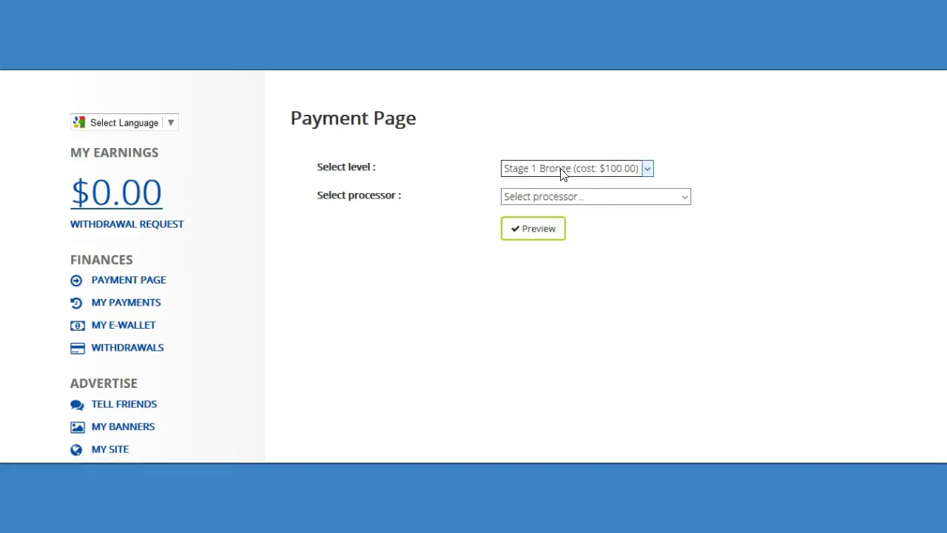
{"action": "left_click", "coordinate": [565, 194]}
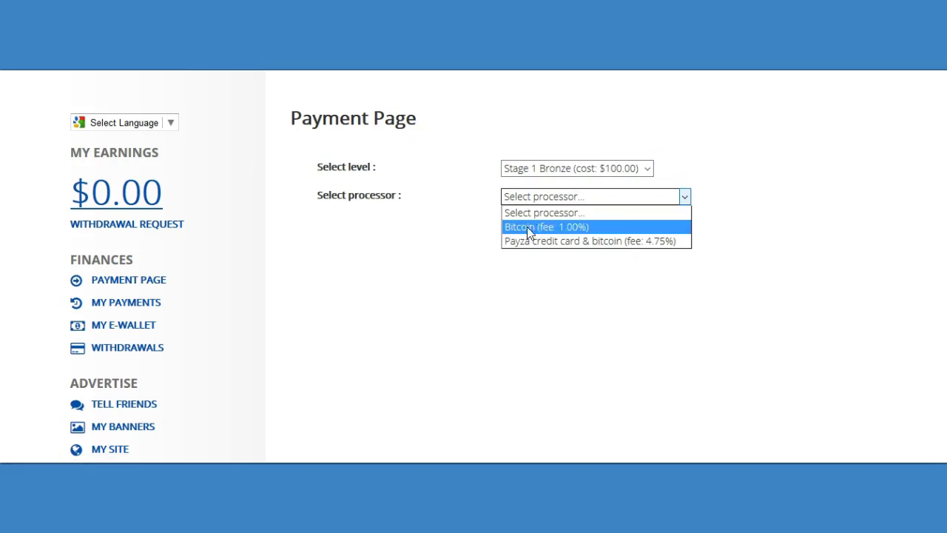
{"action": "left_click", "coordinate": [549, 234]}
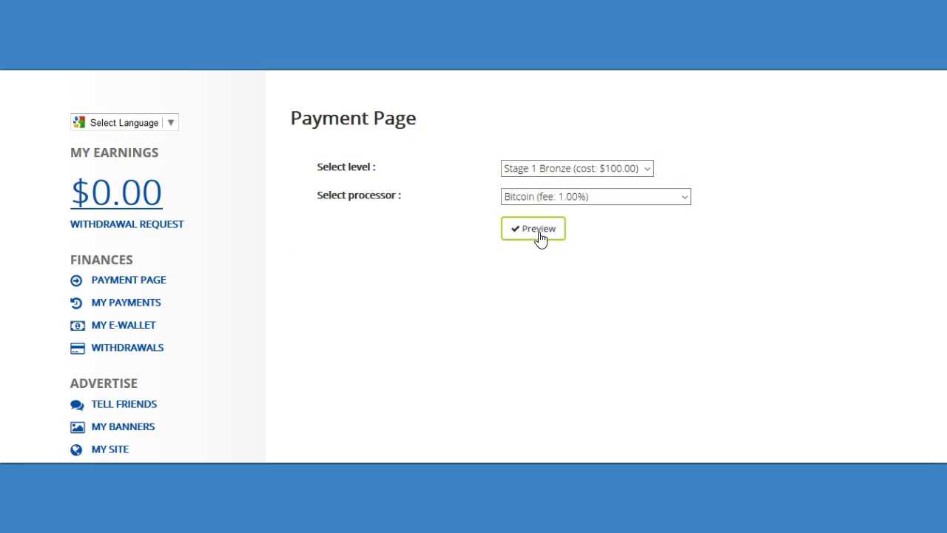
{"action": "left_click", "coordinate": [540, 237]}
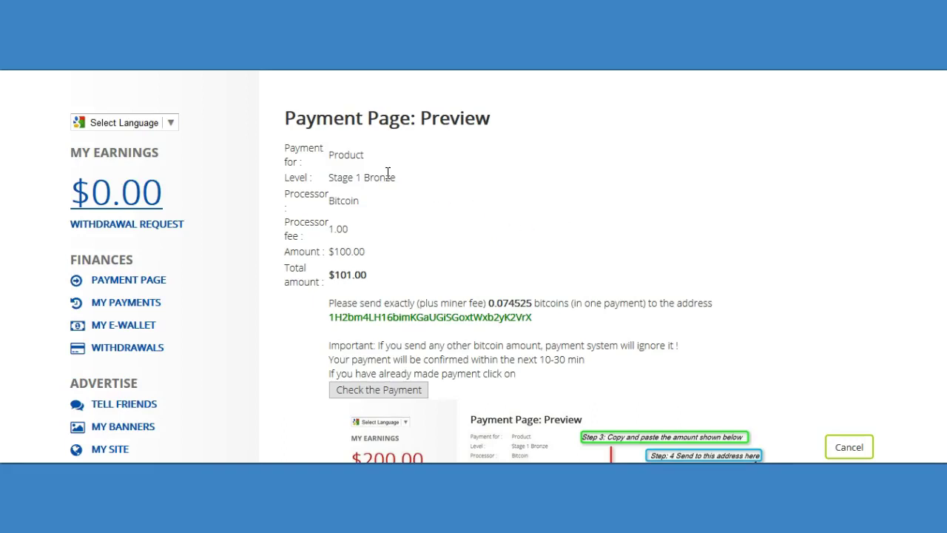
Review the preview rows: level details, Bitcoin processor, 1.00 fee, $100.00 amount and total
{"action": "left_click_drag", "start_coordinate": [278, 152], "coordinate": [422, 182]}
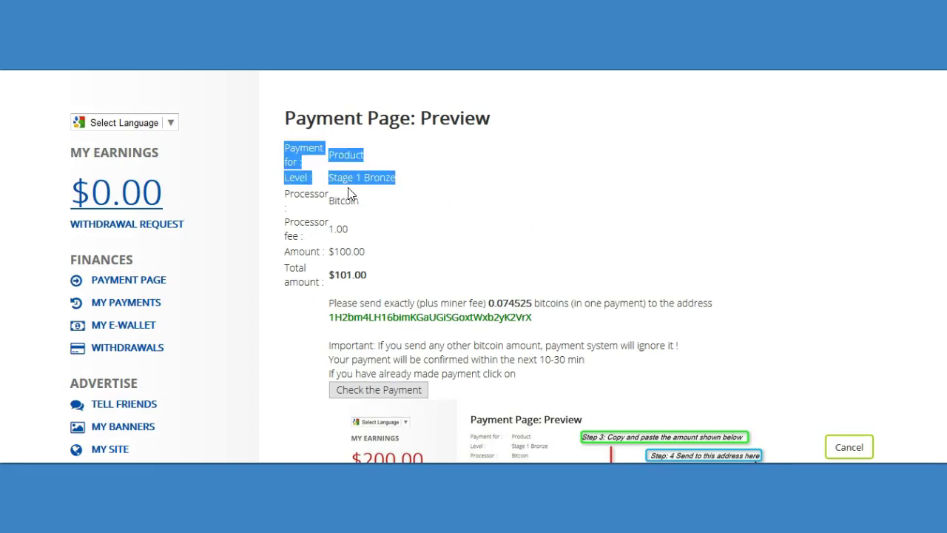
{"action": "left_click_drag", "start_coordinate": [287, 189], "coordinate": [334, 193]}
{"action": "left_click_drag", "start_coordinate": [286, 219], "coordinate": [351, 234]}
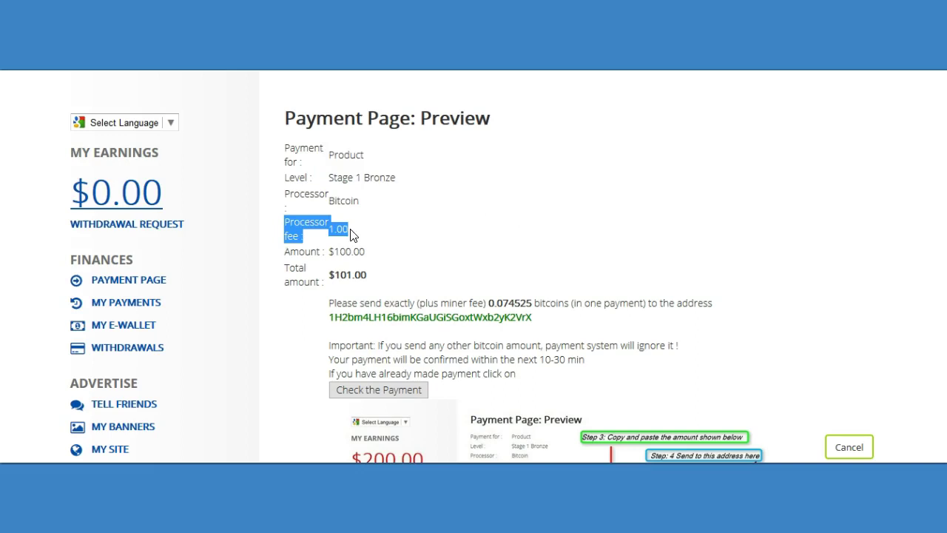
{"action": "left_click_drag", "start_coordinate": [285, 253], "coordinate": [380, 260]}
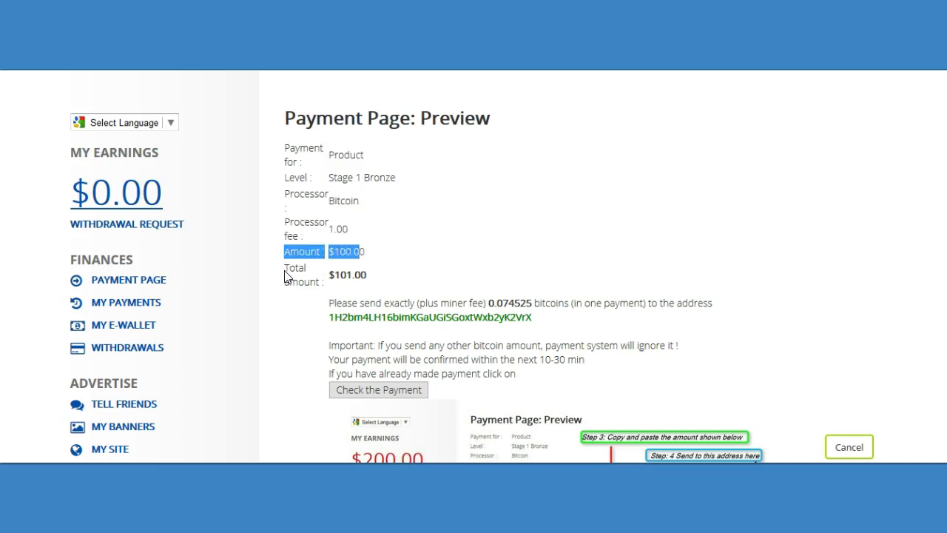
{"action": "left_click_drag", "start_coordinate": [288, 274], "coordinate": [398, 288]}
{"action": "left_click", "coordinate": [398, 288]}
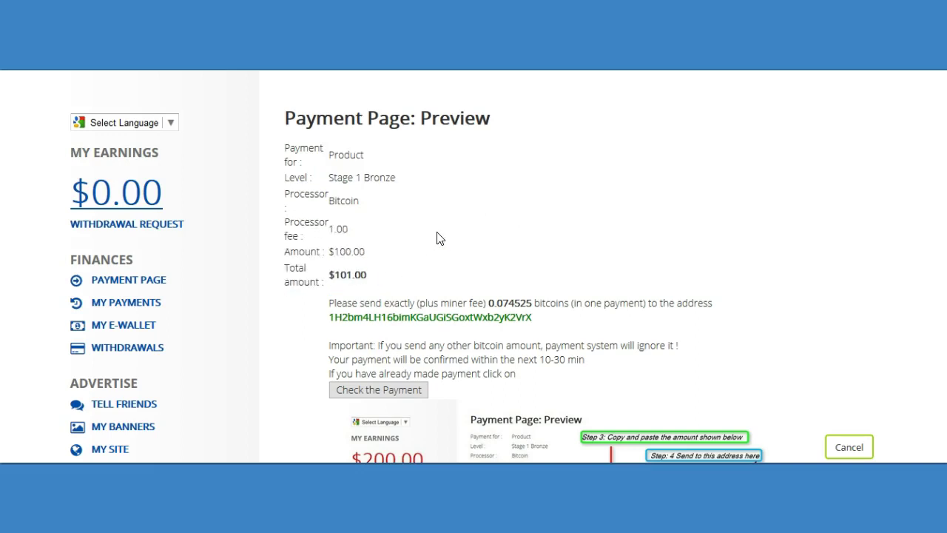
{"action": "scroll", "coordinate": [441, 231], "scroll_direction": "down", "scroll_amount": 2}
{"action": "scroll", "coordinate": [494, 180], "scroll_direction": "down", "scroll_amount": 2}
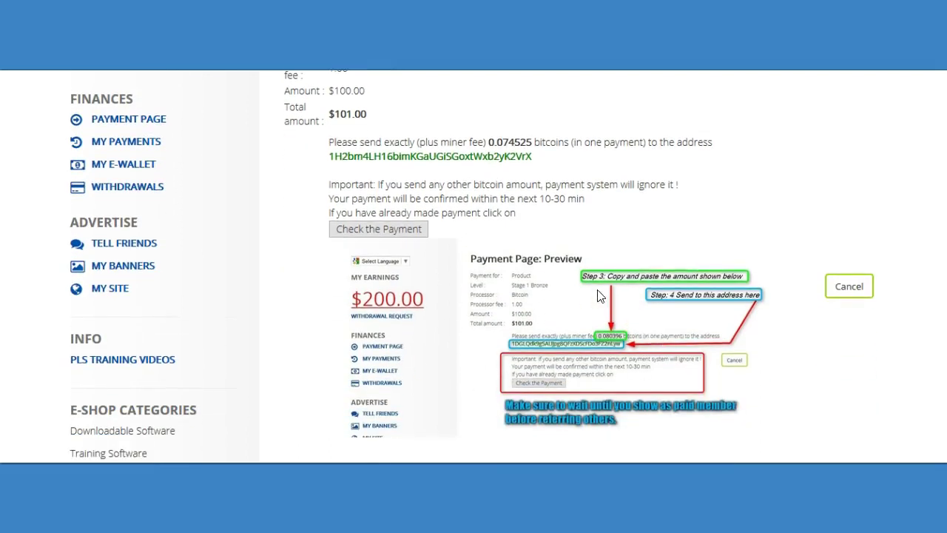
{"action": "scroll", "coordinate": [592, 295], "scroll_direction": "down", "scroll_amount": 2}
{"action": "scroll", "coordinate": [585, 264], "scroll_direction": "up", "scroll_amount": 2}
{"action": "left_click_drag", "start_coordinate": [326, 144], "coordinate": [538, 147]}
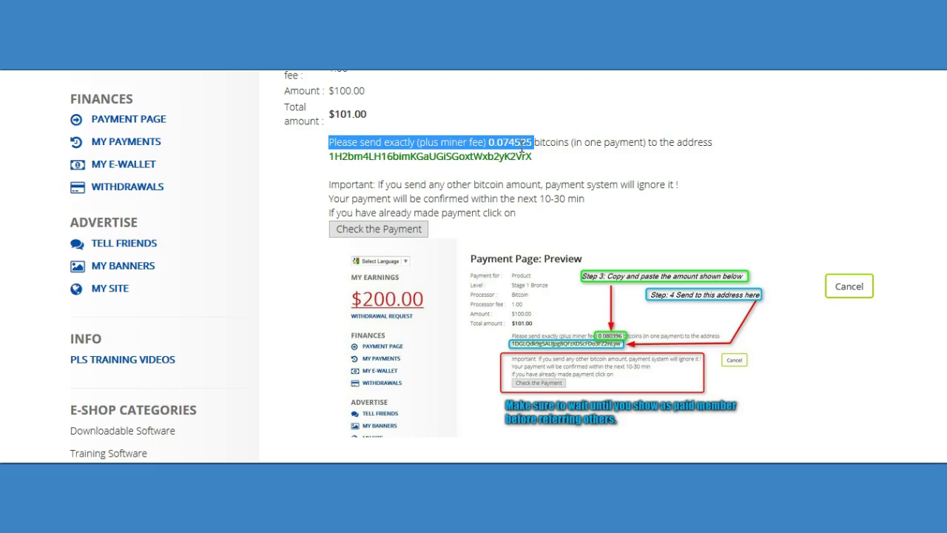
{"action": "left_click", "coordinate": [530, 147]}
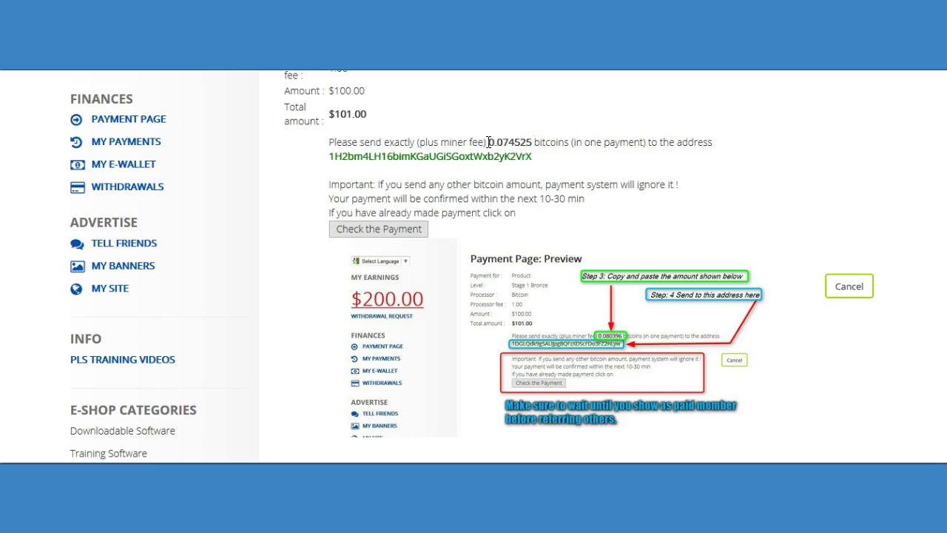
{"action": "left_click_drag", "start_coordinate": [488, 142], "coordinate": [532, 146]}
{"action": "left_click", "coordinate": [524, 142]}
{"action": "left_click_drag", "start_coordinate": [328, 184], "coordinate": [486, 188]}
{"action": "left_click", "coordinate": [494, 187]}
{"action": "left_click_drag", "start_coordinate": [633, 185], "coordinate": [688, 190]}
{"action": "left_click", "coordinate": [688, 194]}
{"action": "left_click_drag", "start_coordinate": [539, 198], "coordinate": [586, 200]}
{"action": "left_click_drag", "start_coordinate": [328, 140], "coordinate": [558, 216]}
{"action": "left_click", "coordinate": [547, 216]}
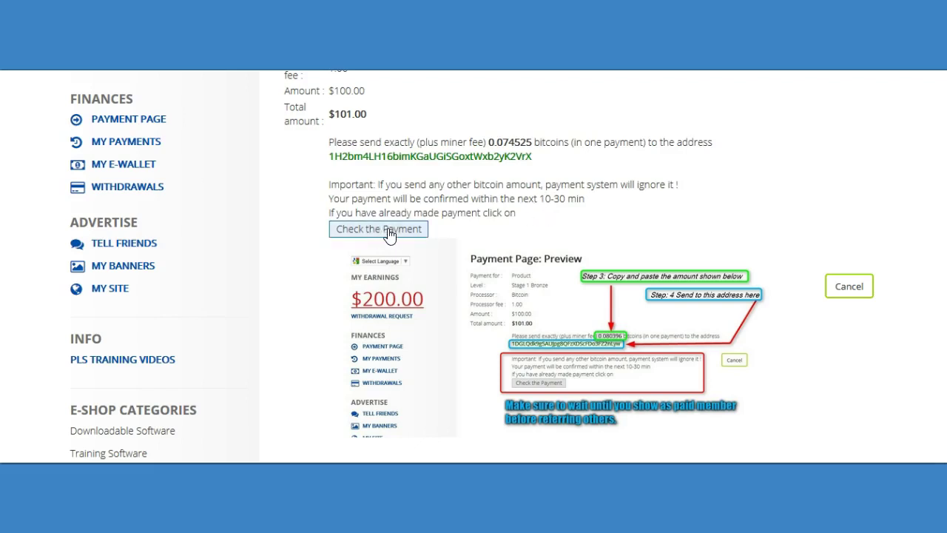
Highlight the bitcoin address and payment instruction lines on the preview to read them
{"action": "left_click_drag", "start_coordinate": [532, 158], "coordinate": [330, 164]}
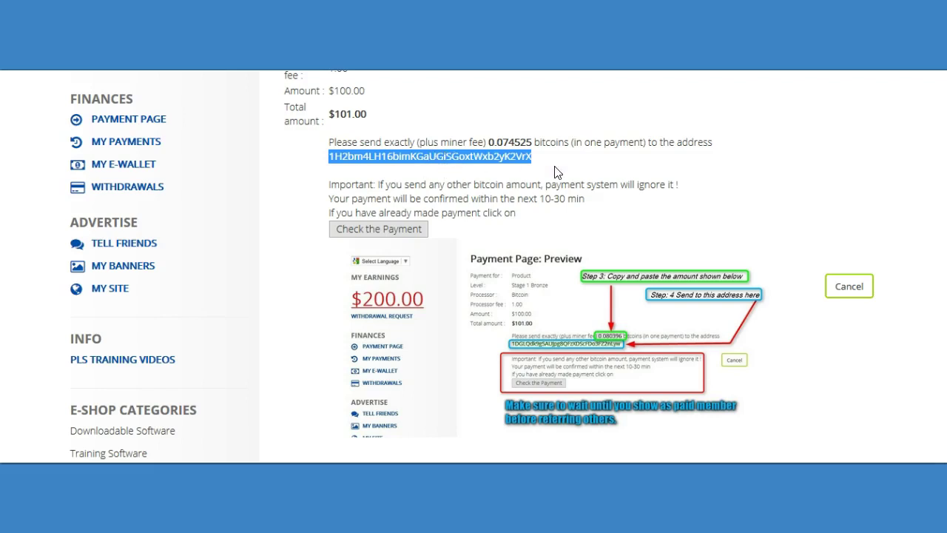
{"action": "left_click_drag", "start_coordinate": [550, 165], "coordinate": [331, 158]}
{"action": "left_click", "coordinate": [557, 162]}
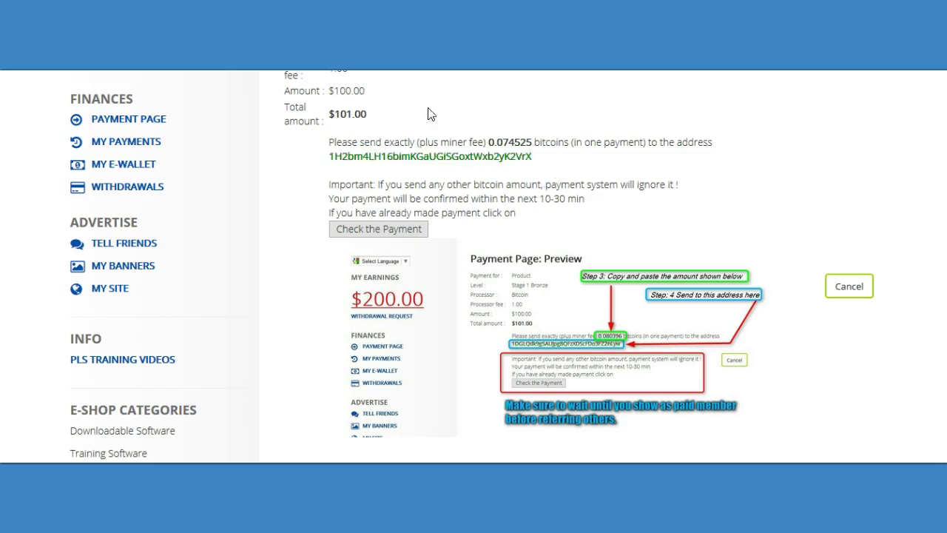
{"action": "left_click_drag", "start_coordinate": [551, 164], "coordinate": [334, 162]}
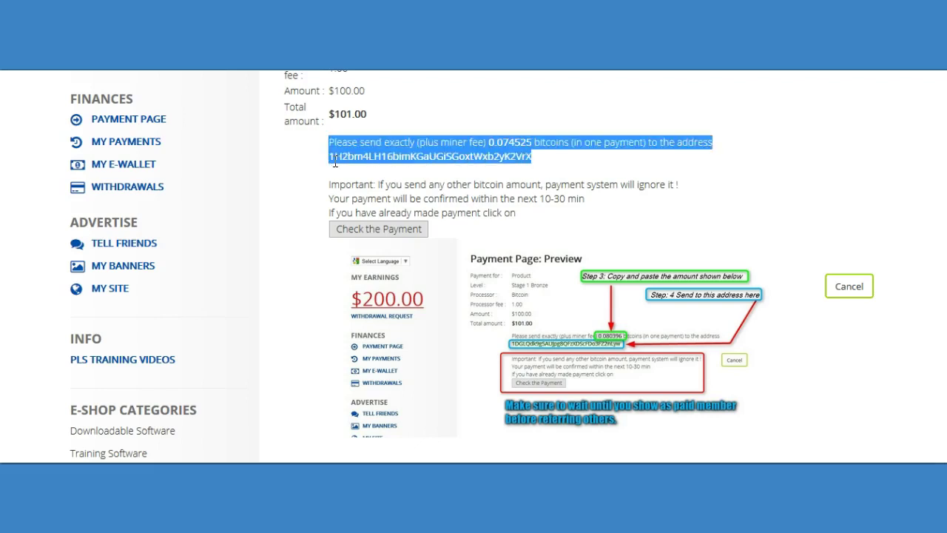
{"action": "left_click", "coordinate": [574, 172]}
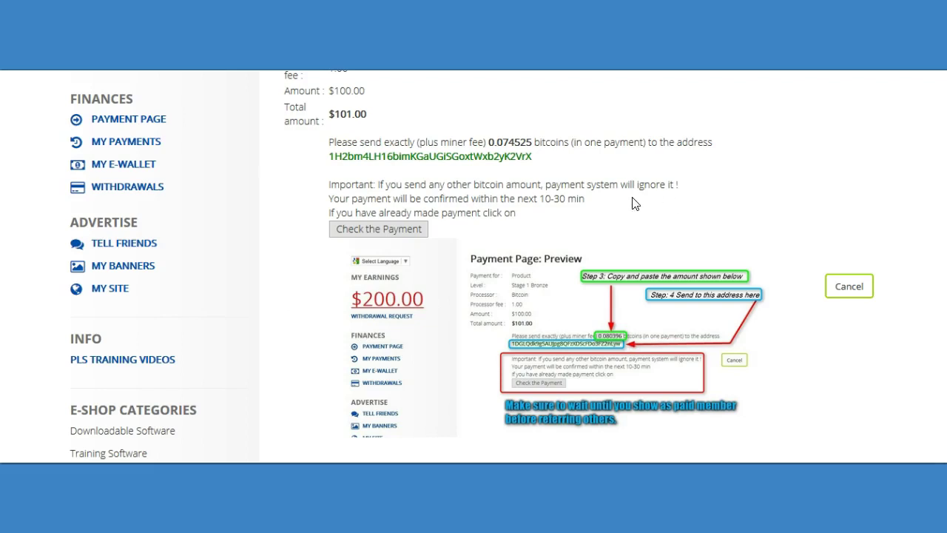
{"action": "left_click", "coordinate": [379, 232]}
{"action": "left_click_drag", "start_coordinate": [328, 142], "coordinate": [672, 154]}
{"action": "left_click", "coordinate": [545, 141]}
Copy the 0.074525 bitcoin amount and bring up the Blockchain send form
{"action": "left_click_drag", "start_coordinate": [488, 143], "coordinate": [537, 144]}
{"action": "right_click", "coordinate": [525, 140]}
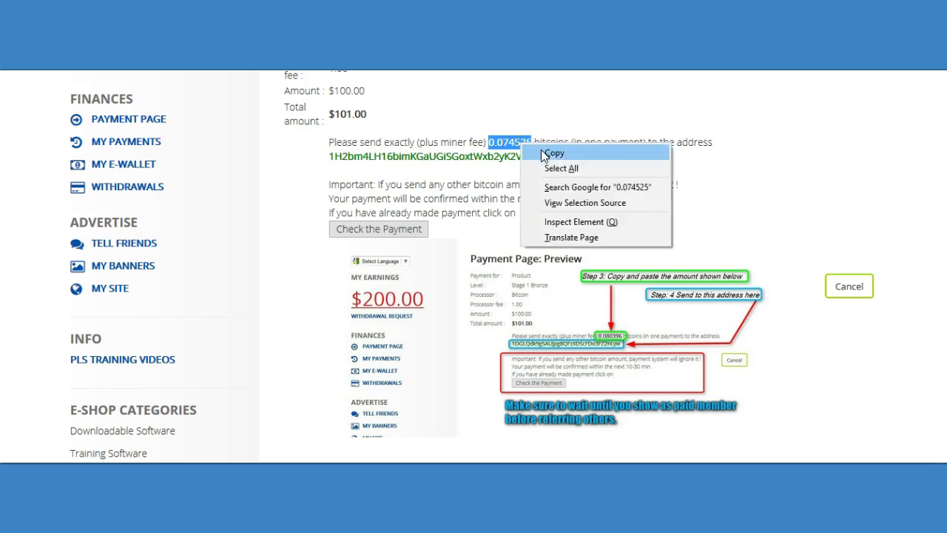
{"action": "left_click", "coordinate": [551, 153]}
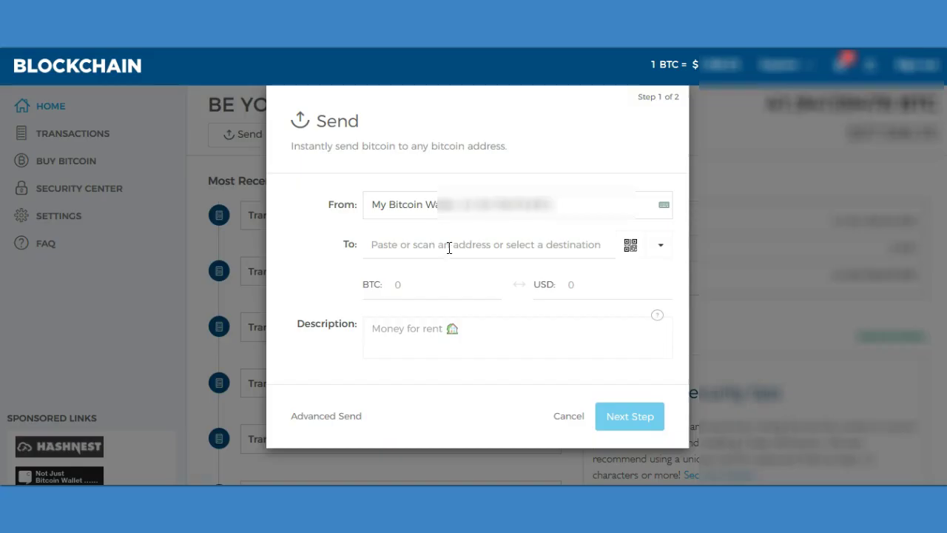
{"action": "left_click", "coordinate": [449, 247]}
Enter 0.074525 as the BTC amount in the Blockchain send form
{"action": "left_click", "coordinate": [416, 286]}
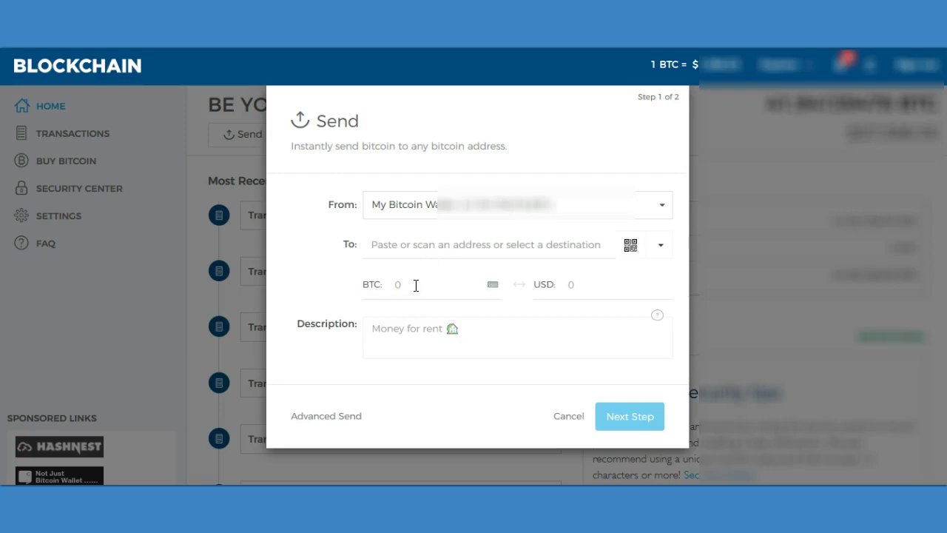
{"action": "type", "text": "0.074525"}
{"action": "left_click", "coordinate": [458, 244]}
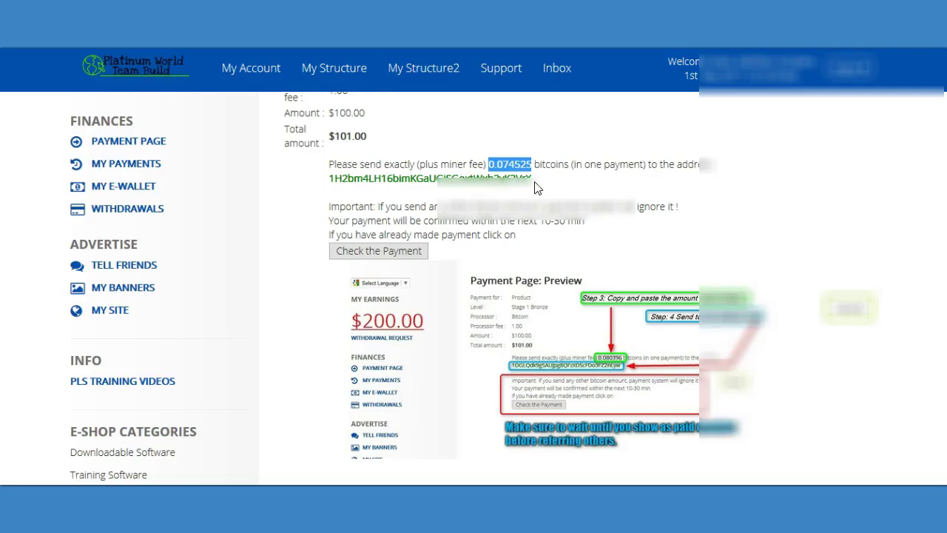
Copy the bitcoin payment address from the Platinum World Team Build preview
{"action": "left_click_drag", "start_coordinate": [536, 181], "coordinate": [331, 185]}
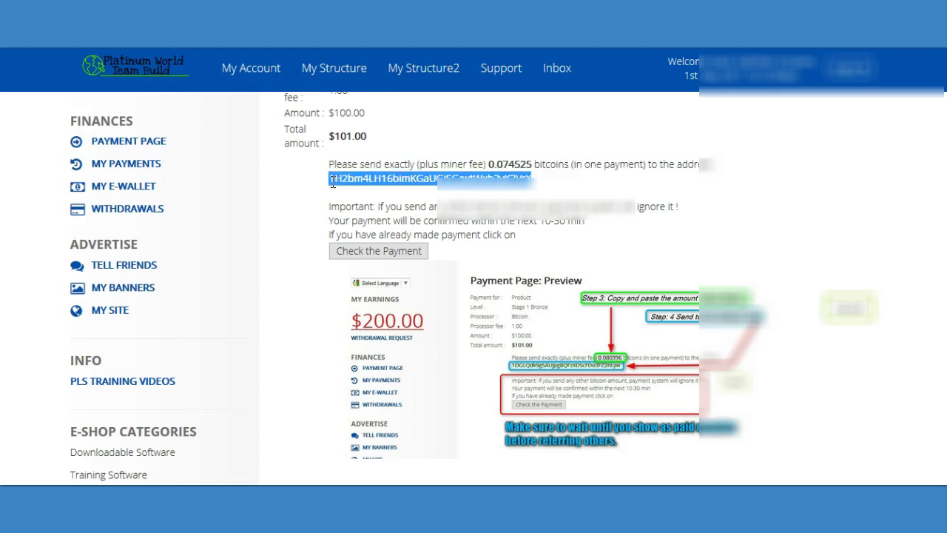
{"action": "right_click", "coordinate": [384, 180]}
{"action": "left_click", "coordinate": [392, 188]}
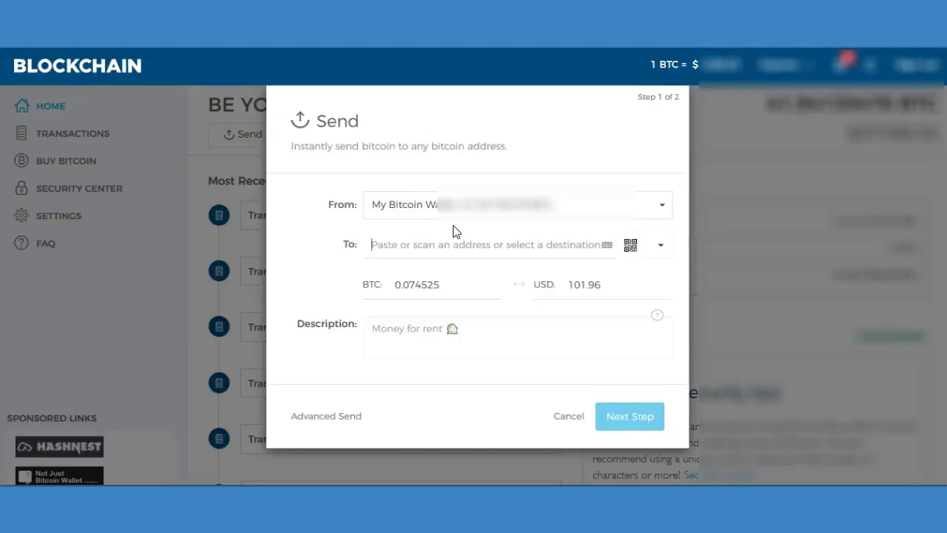
Paste the copied address as recipient, describe it as 'payment for pwtb', and show fee options
{"action": "left_click", "coordinate": [427, 244]}
{"action": "key", "text": "ctrl+v"}
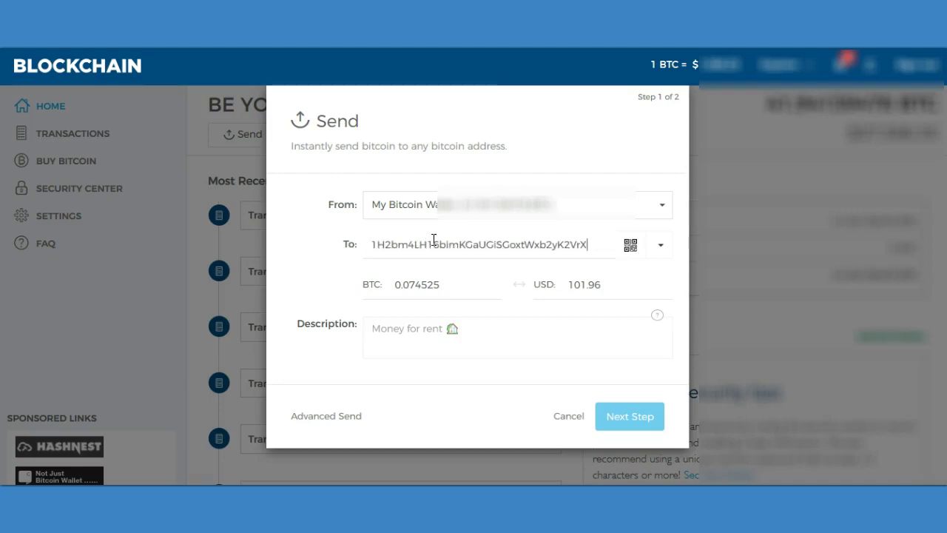
{"action": "left_click", "coordinate": [425, 326]}
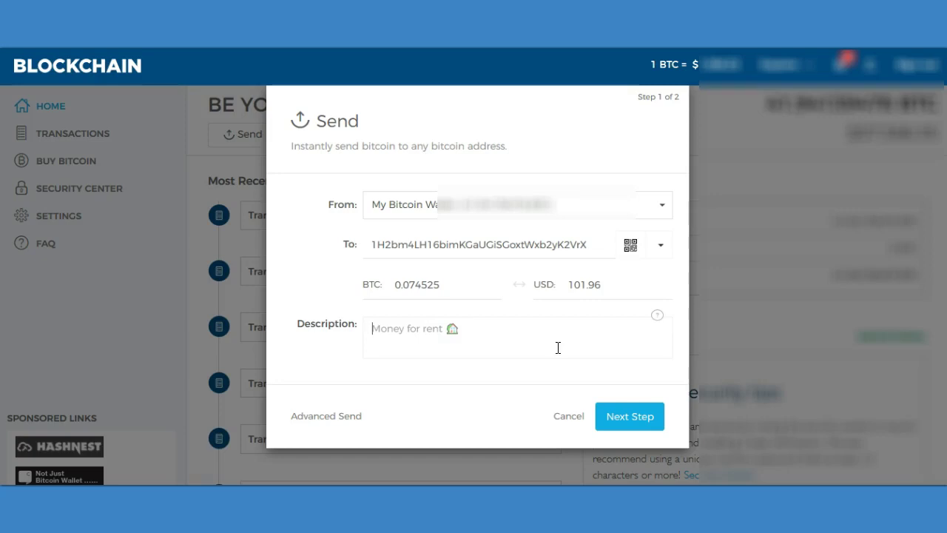
{"action": "type", "text": "payment for pwtb"}
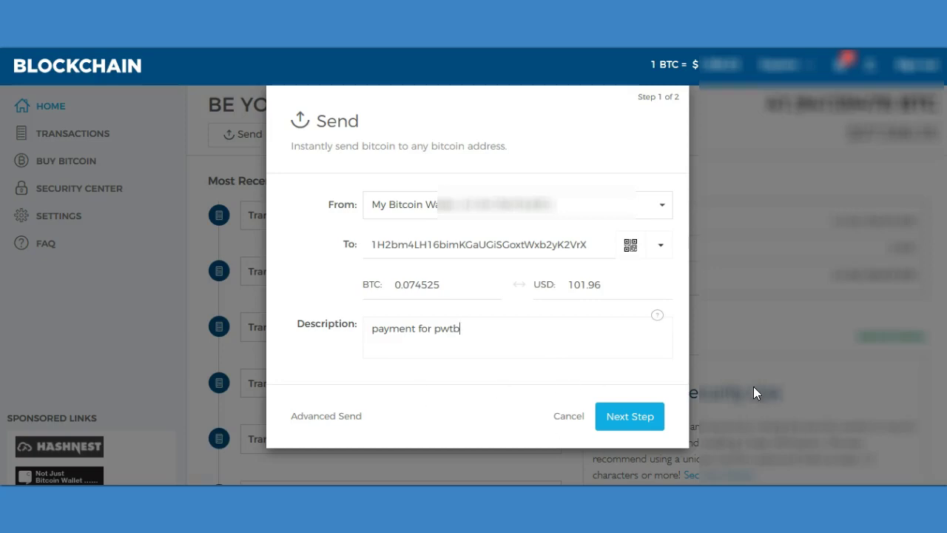
{"action": "left_click", "coordinate": [336, 416]}
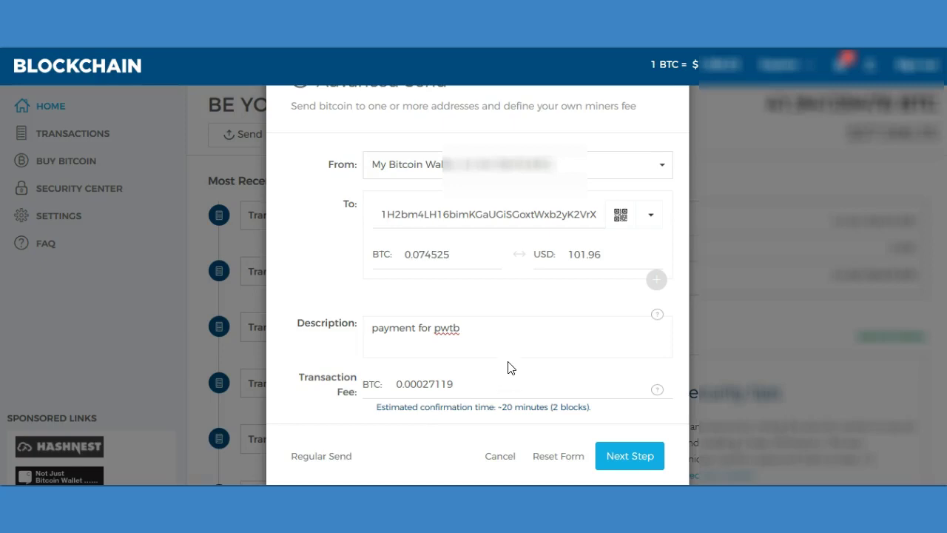
Proceed to the Confirm review: 0.074525 BTC plus 0.0002712 fee, 0.0747962 BTC total
{"action": "left_click", "coordinate": [618, 459]}
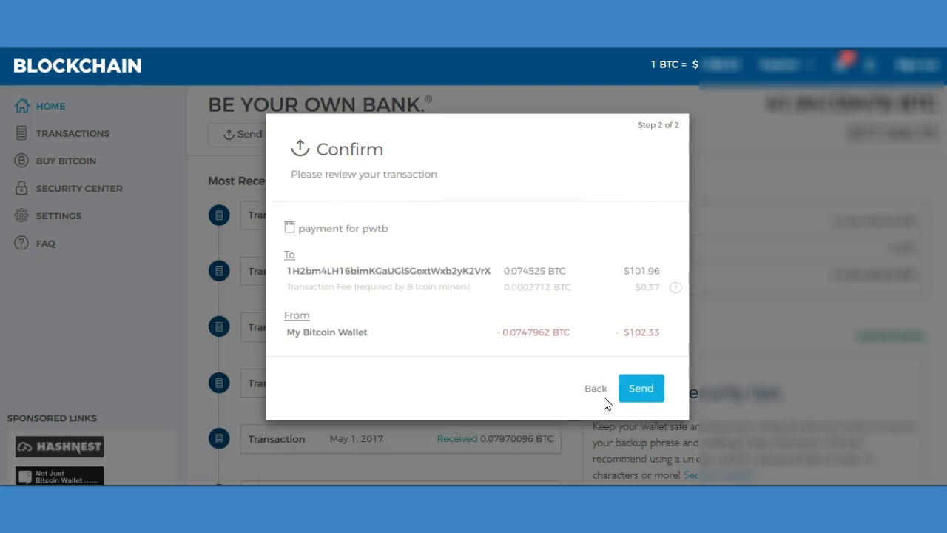